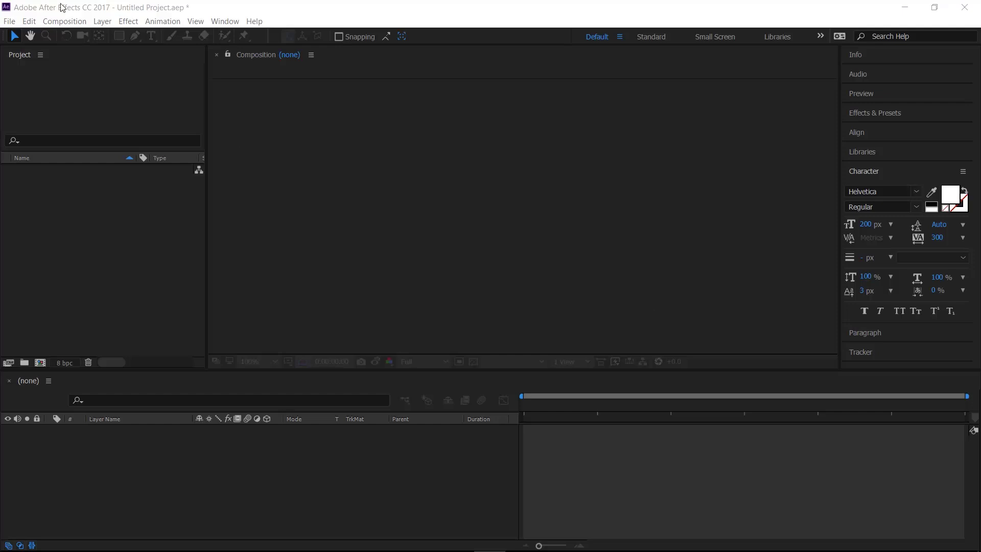
Start a new composition, Comp 1, with the HDTV 1080 25 preset and 10 s duration.
left_click(64, 22)
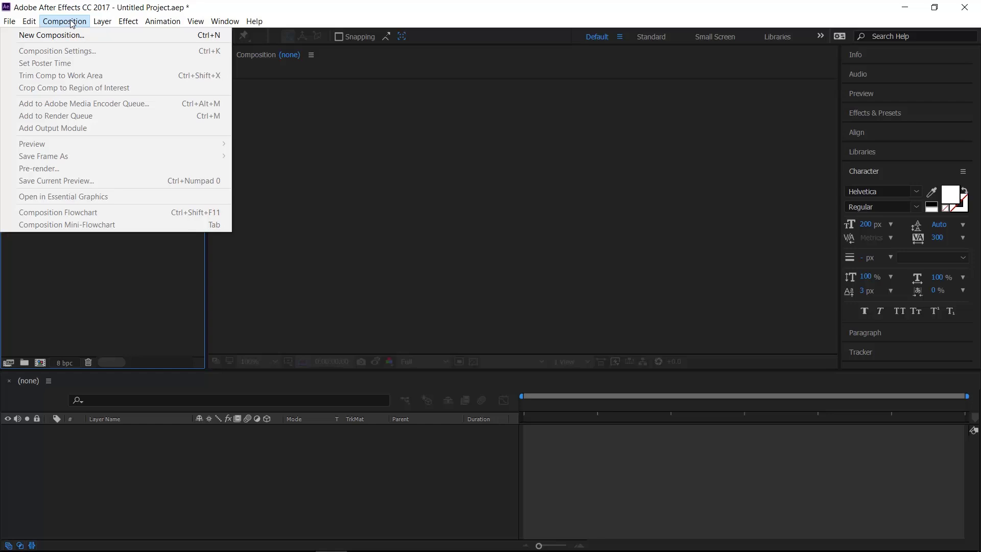
left_click(70, 36)
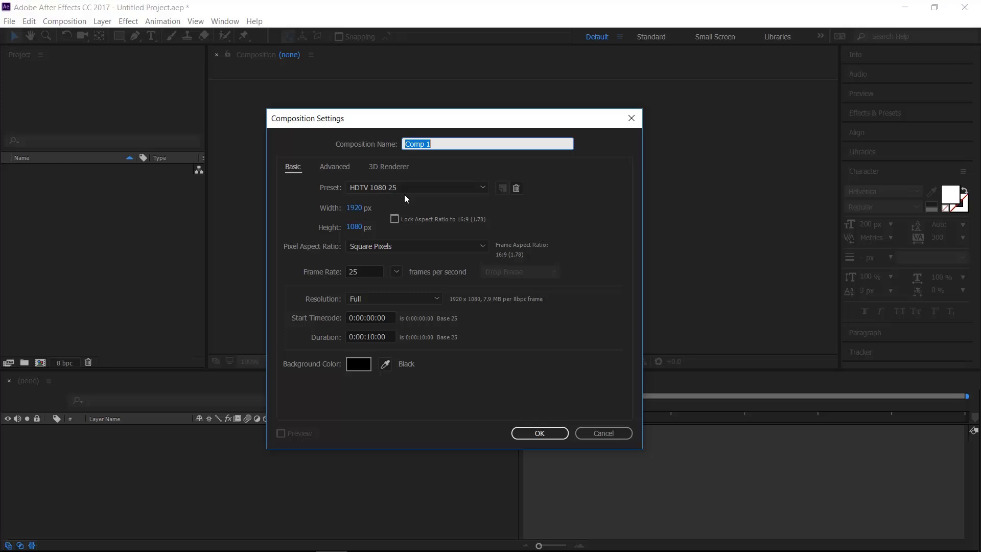
Confirm the Comp 1 settings and add a text layer reading 'Zounderkite'.
left_click(540, 433)
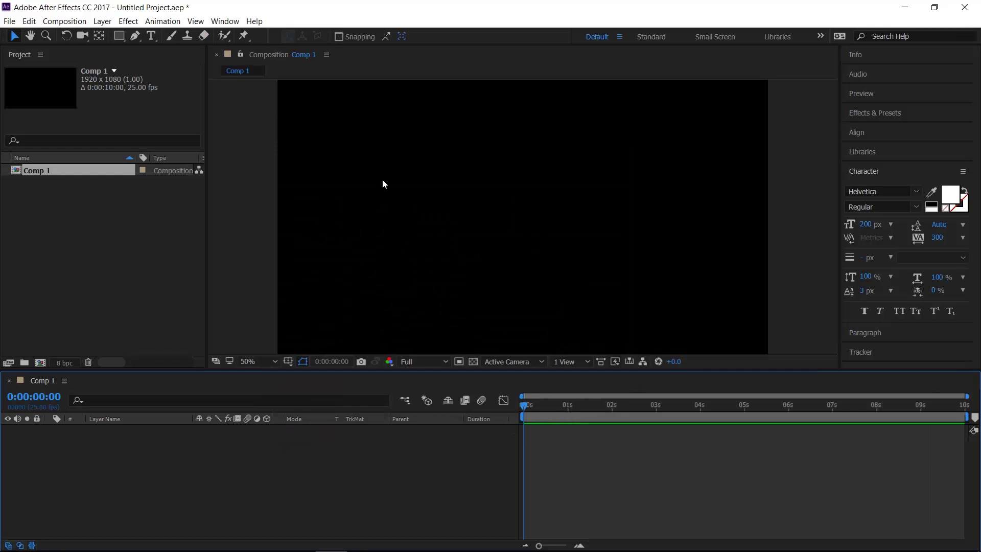
left_click(152, 37)
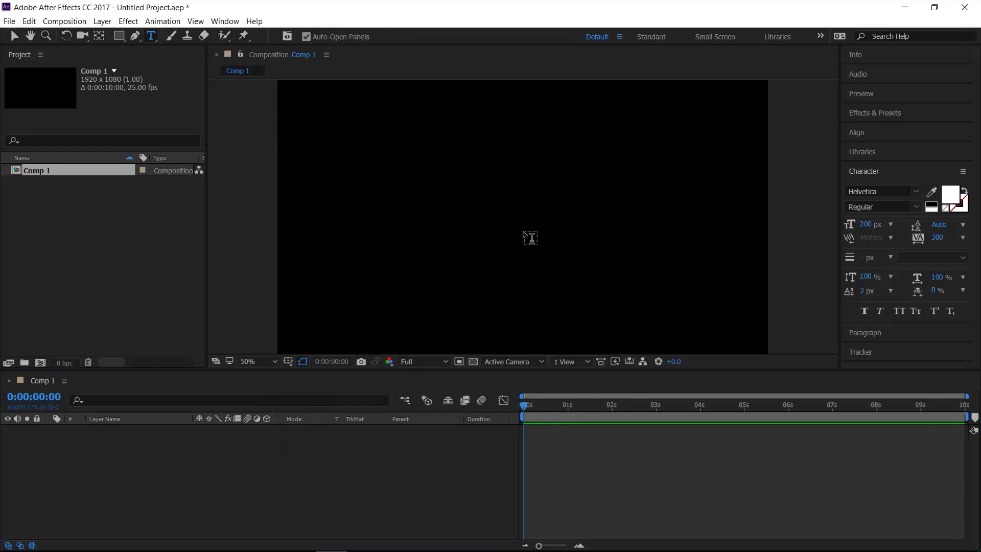
left_click(513, 219)
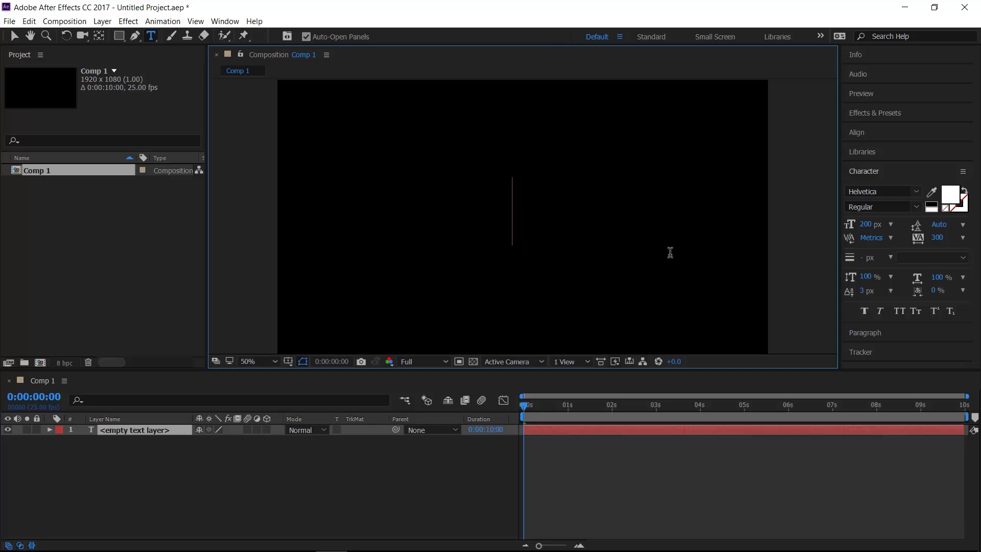
type("Zoun")
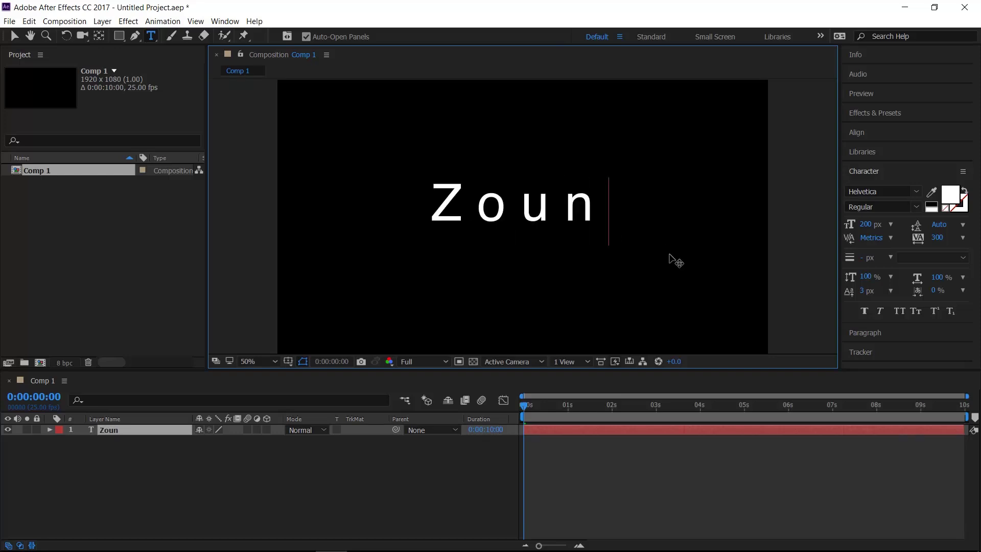
type("derkite")
key("Escape")
Centre the Zounderkite text horizontally and vertically to the composition with the Align panel.
key("v")
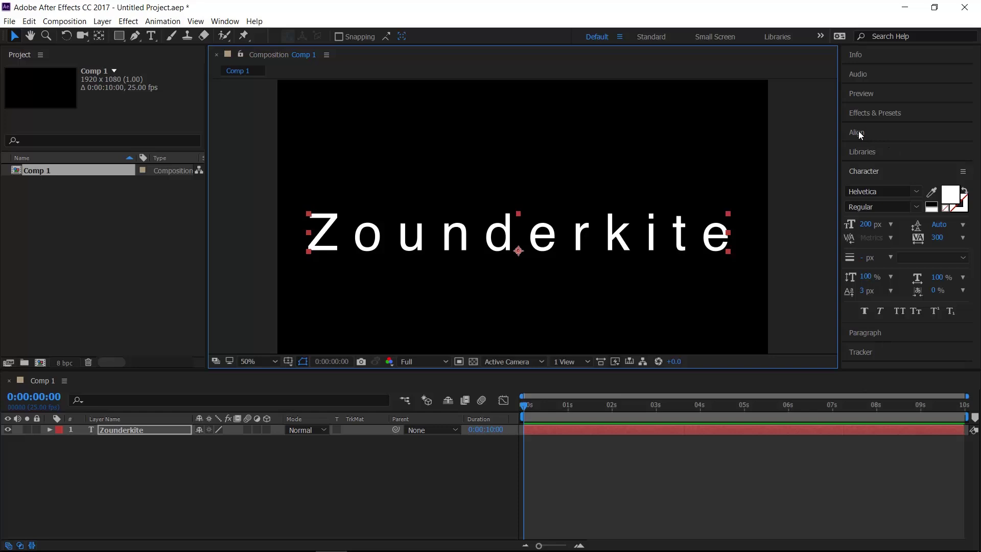
left_click(869, 333)
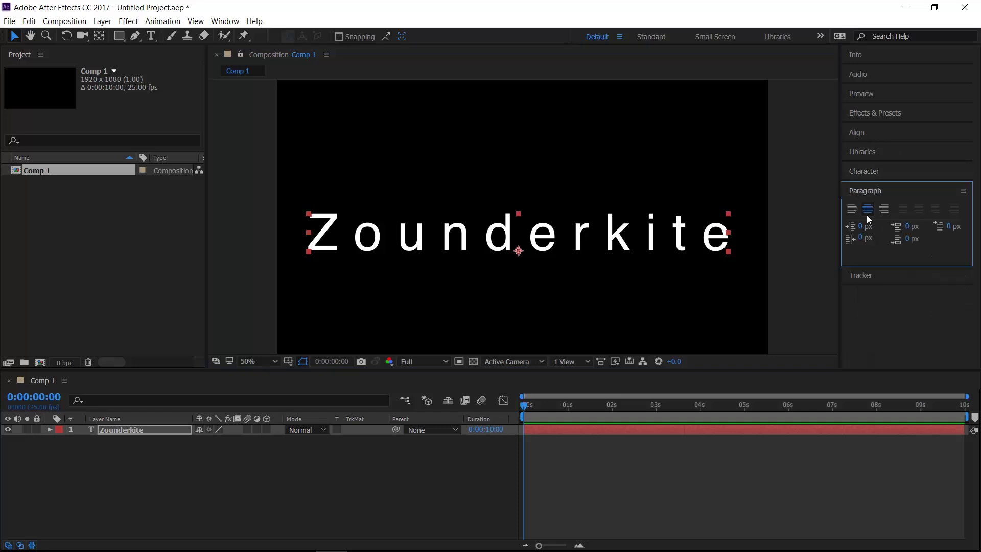
left_click(867, 132)
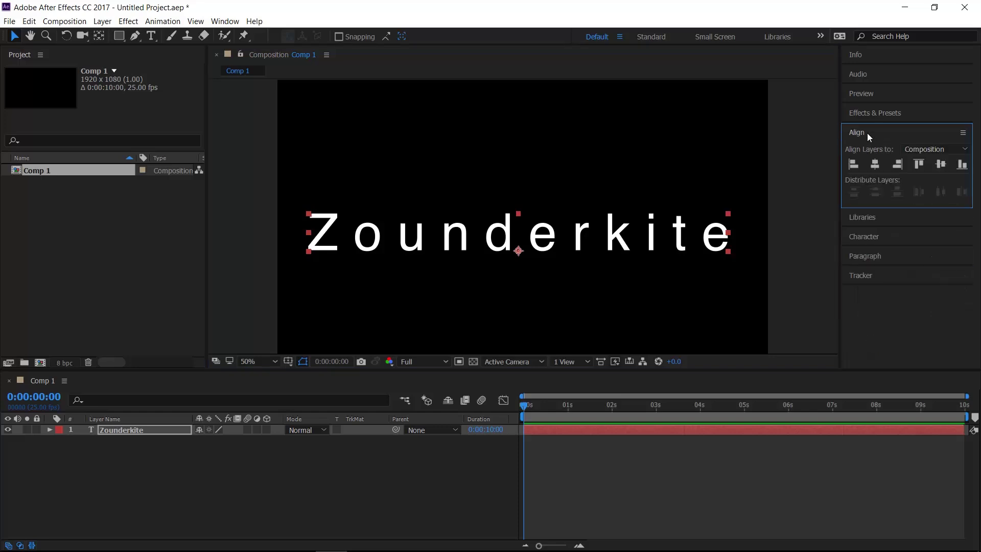
left_click(875, 164)
left_click(940, 164)
left_click(868, 236)
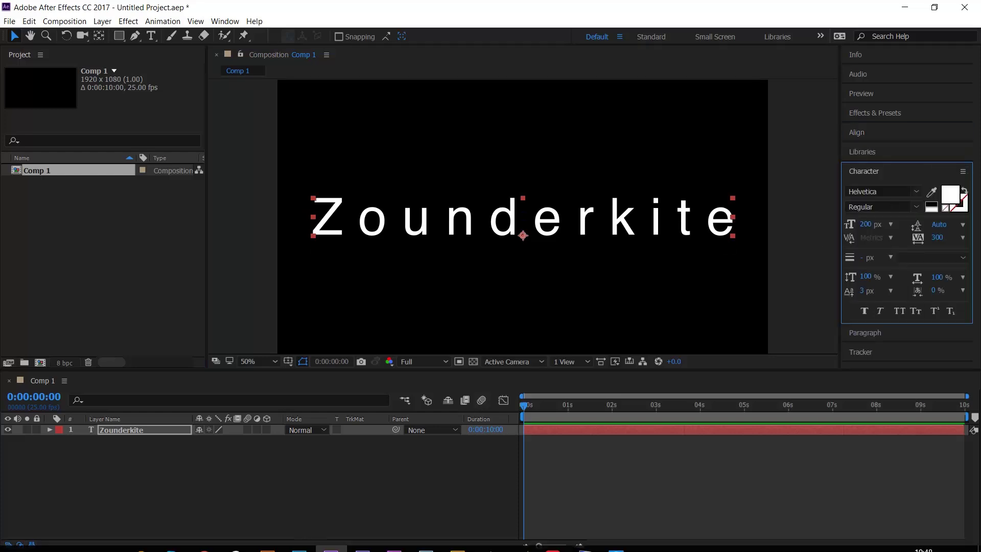
Search DaFont for 'run wild', open the Run Wild font page, and return to After Effects.
left_click(205, 538)
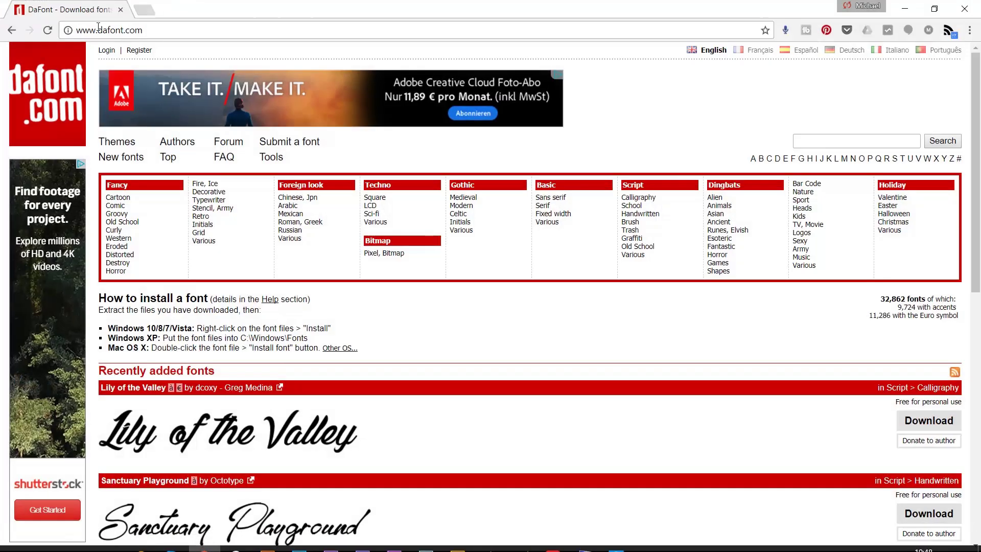
left_click(838, 141)
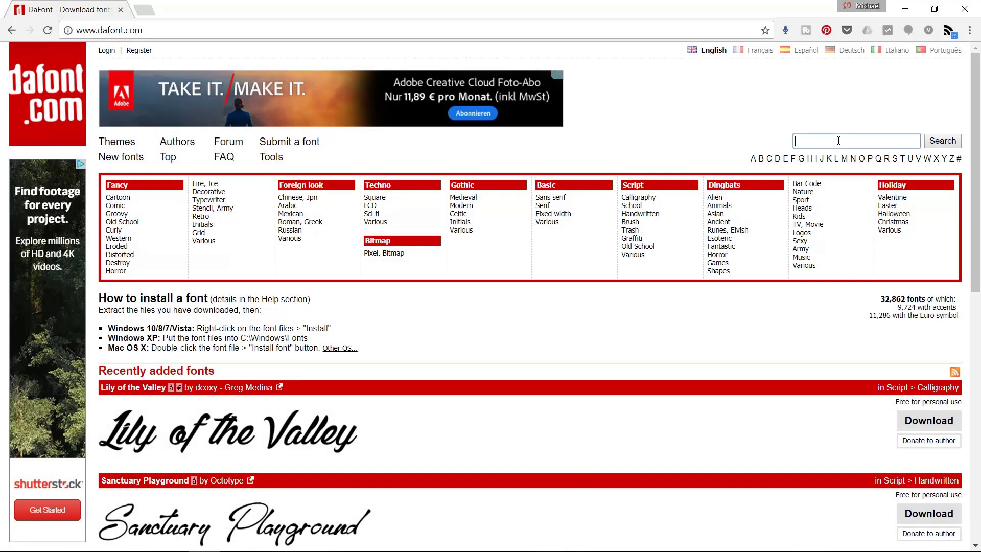
type("run wild")
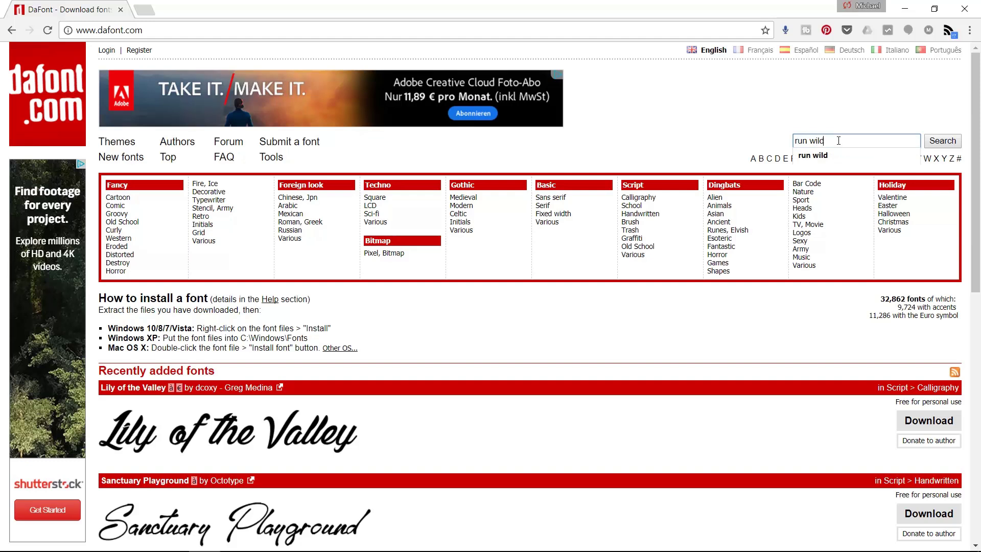
key("Return")
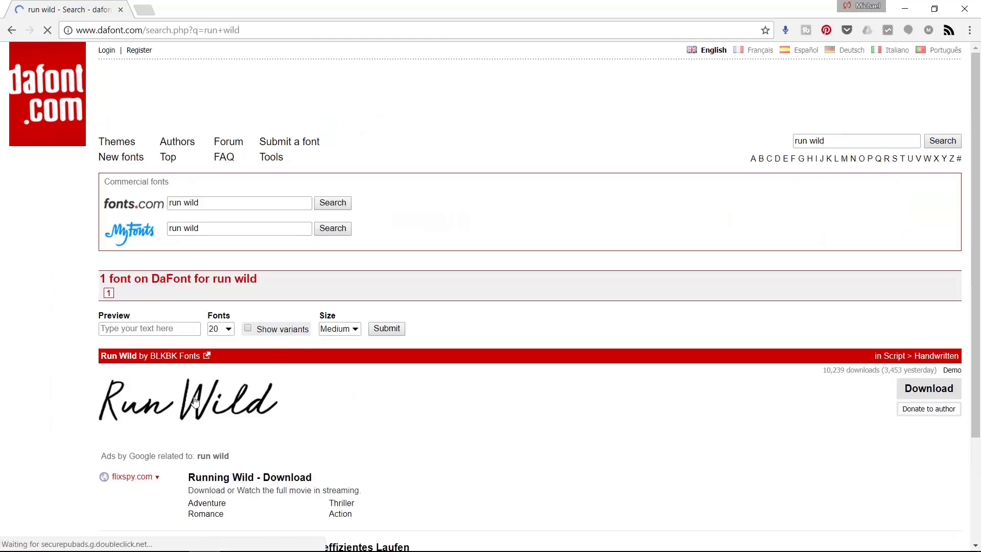
left_click(194, 401)
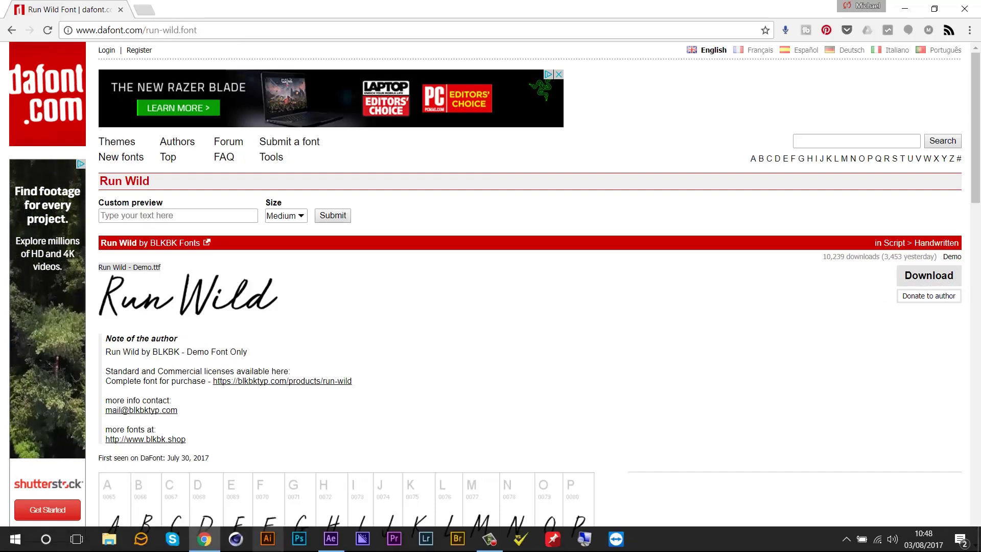
left_click(332, 539)
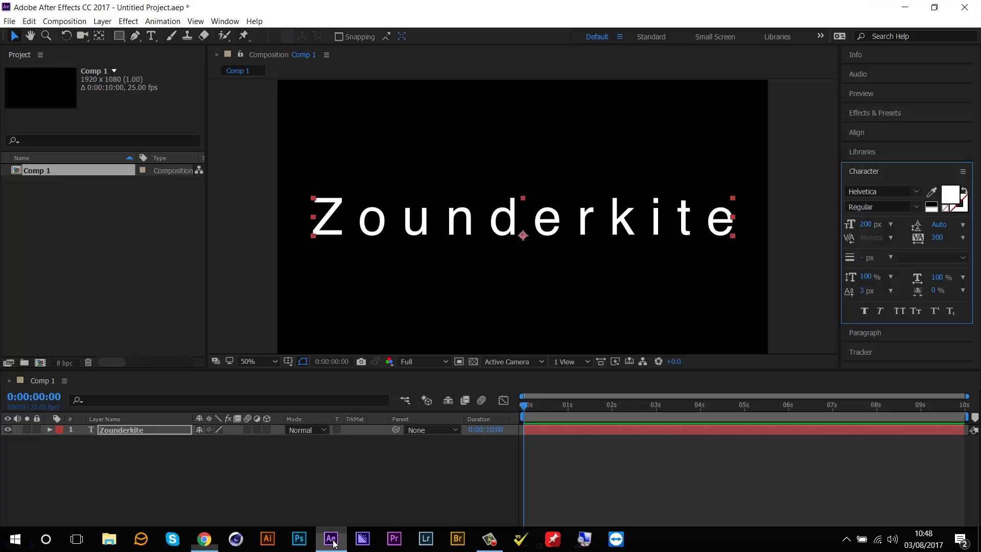
Set Zounderkite to the Run Wild - Demo font with tracking 0.
left_click(876, 191)
type("Run Wild - Demo")
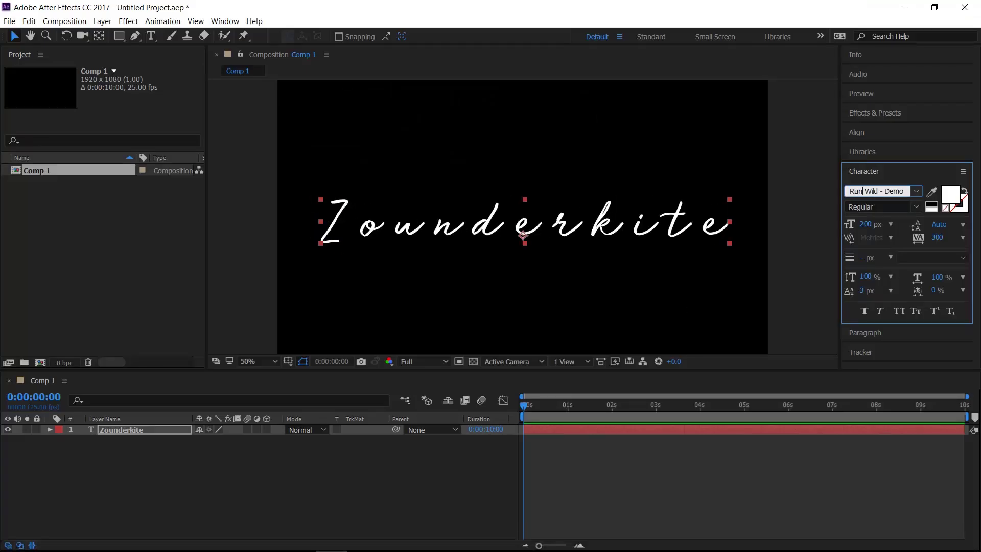
key("Return")
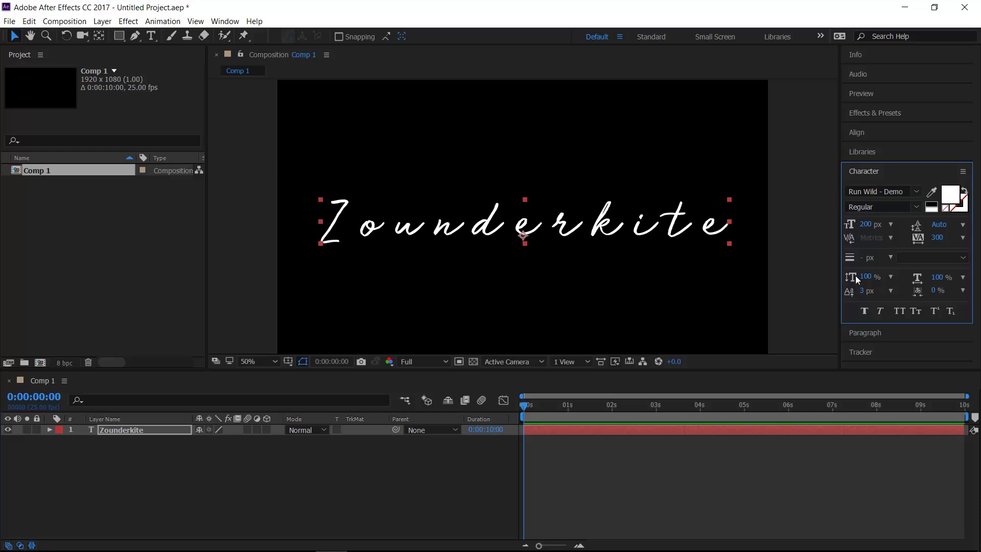
left_click(943, 238)
type("0")
key("Return")
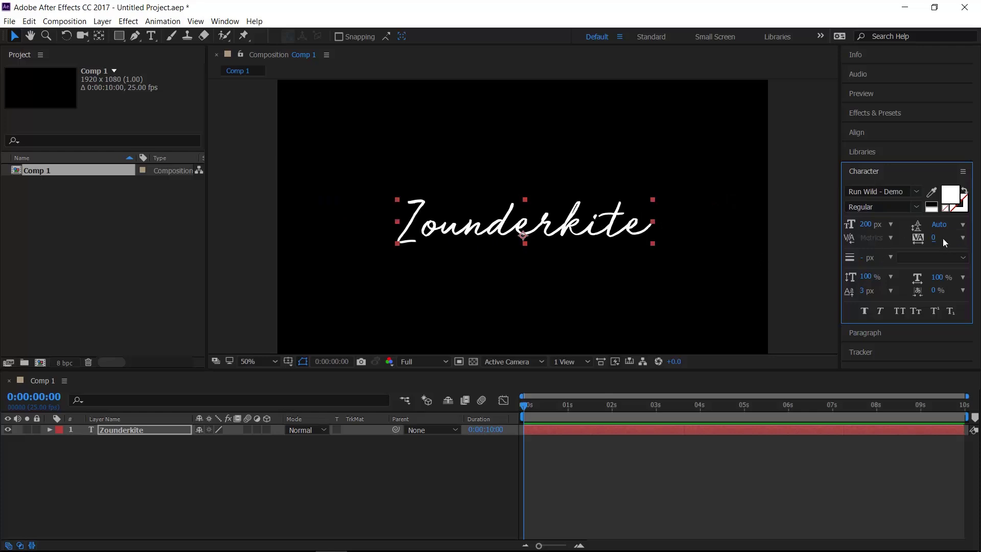
left_click(766, 247)
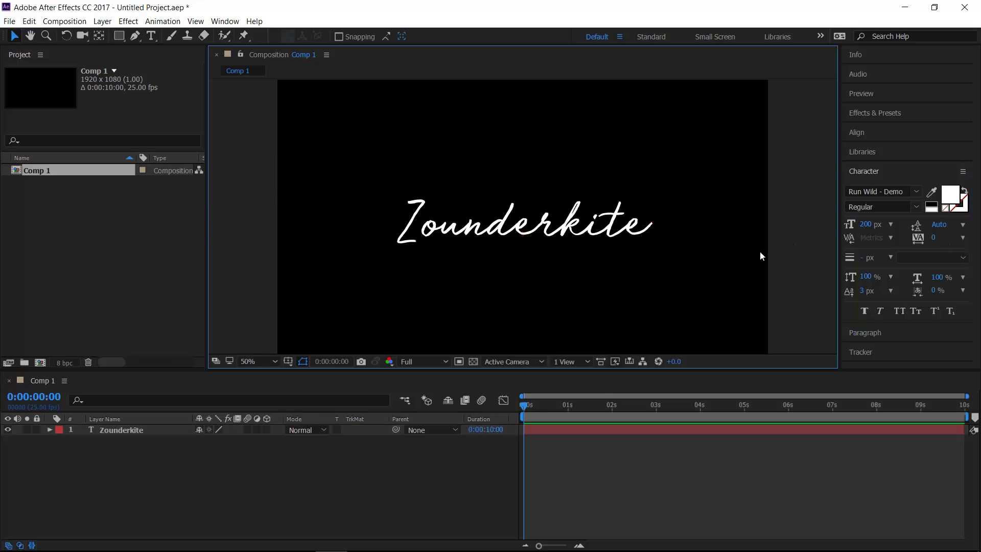
Begin a Pen mask on the zoomed-in Zounderkite layer, tracing the Z.
left_click(135, 37)
key("period")
key("period")
key("period")
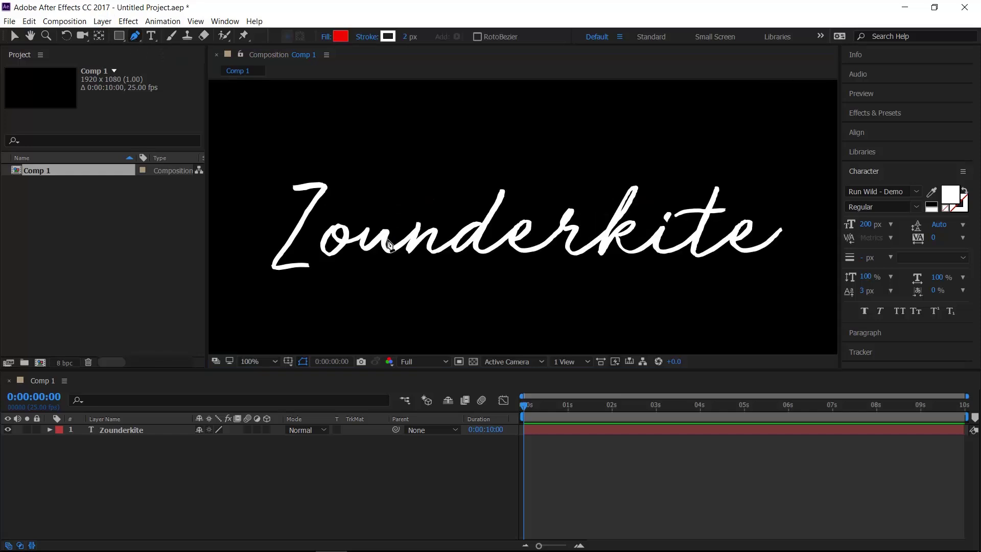
scroll(390, 244, "left", 5)
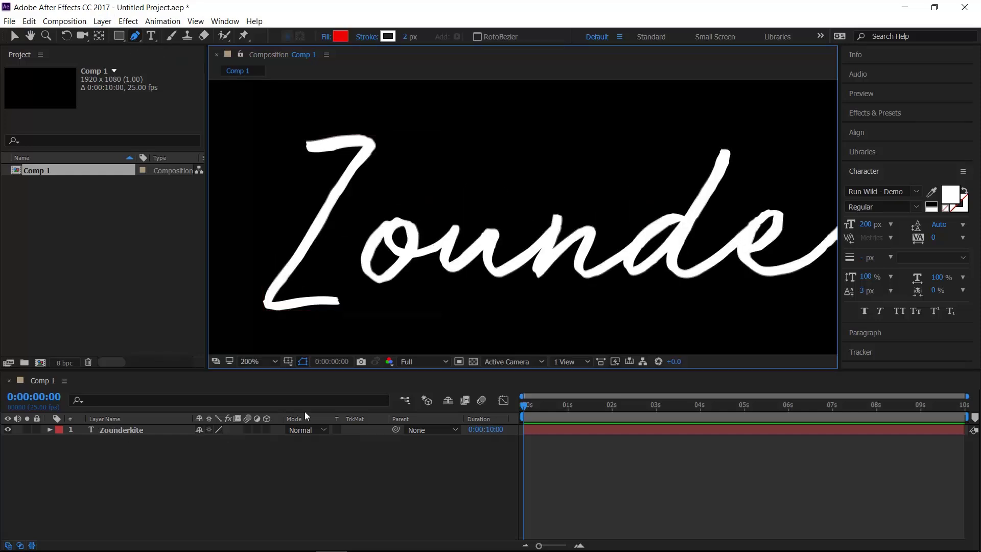
left_click(143, 431)
left_click(298, 147)
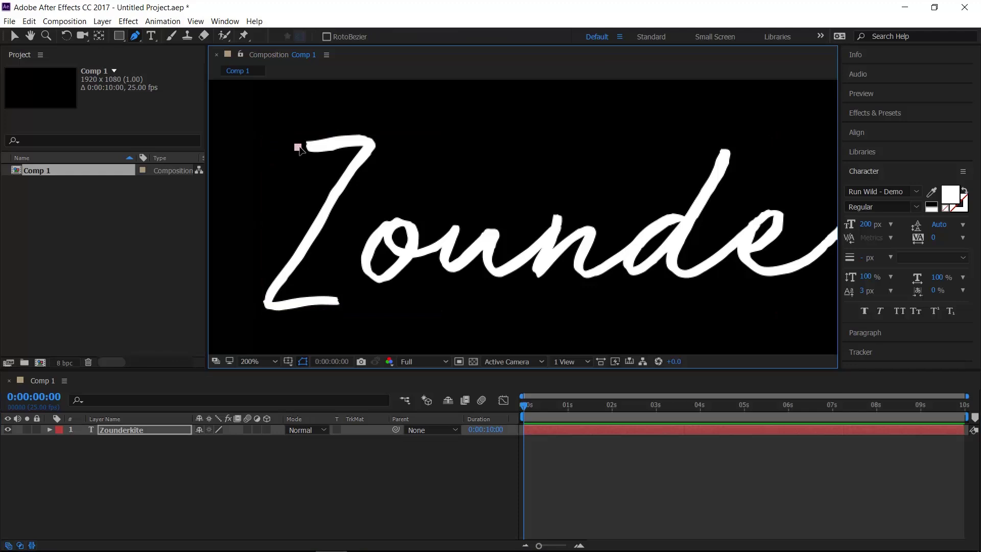
left_click(365, 141)
left_click(363, 153)
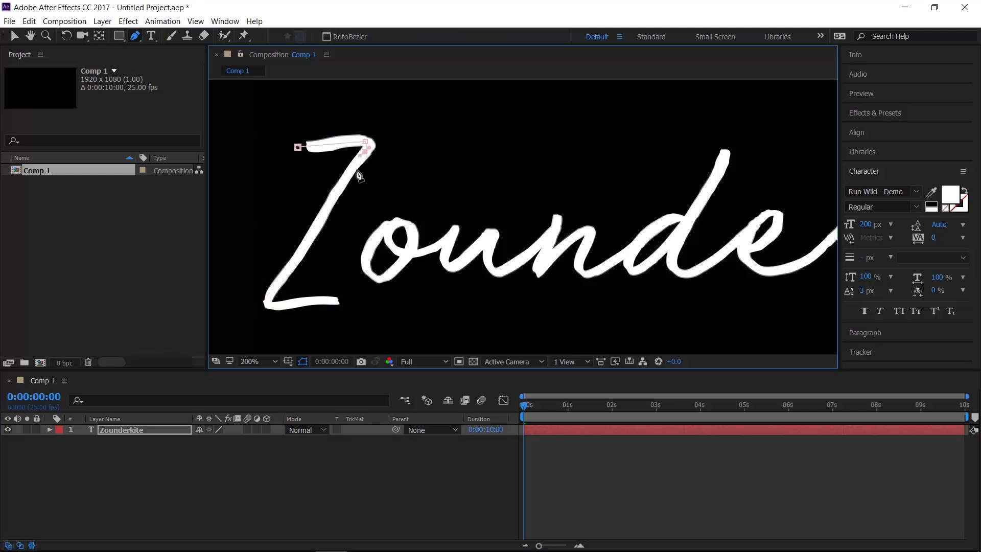
left_click(280, 281)
left_click_drag(271, 305, 282, 306)
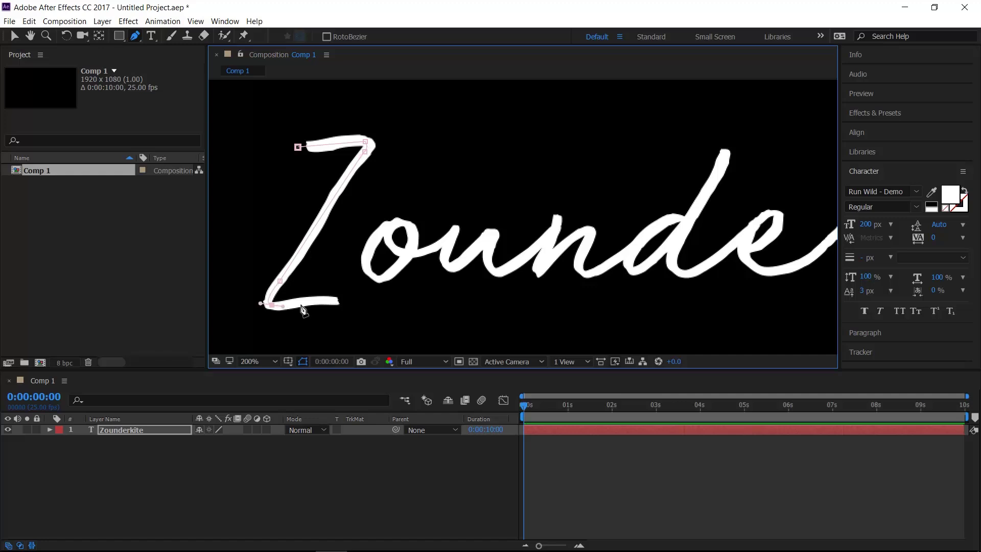
left_click(340, 300)
Trace the mask through the o, u and n up toward the d.
left_click(355, 223)
left_click(388, 219)
left_click_drag(376, 278, 382, 284)
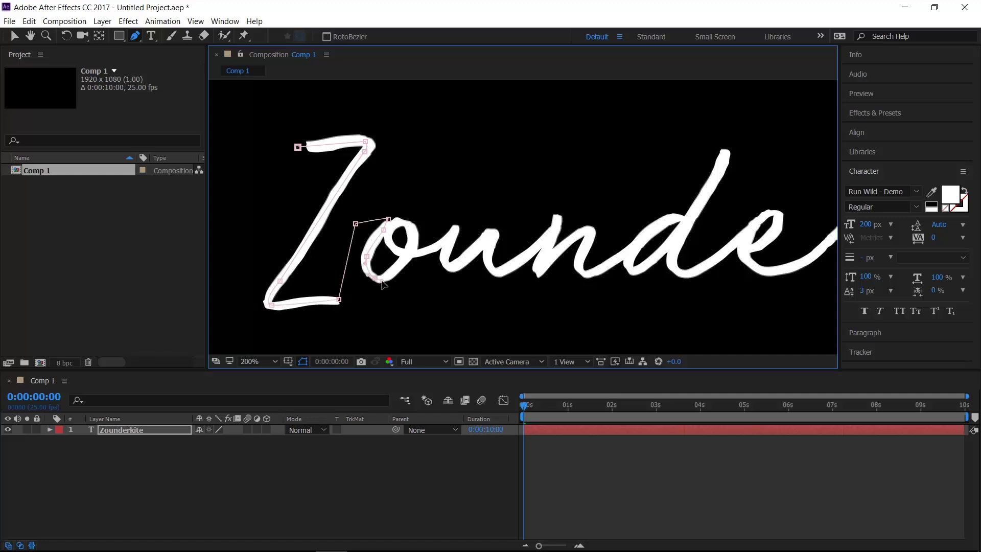
left_click(384, 230)
left_click(415, 235)
left_click(445, 254)
left_click(490, 234)
left_click(514, 264)
left_click(536, 268)
left_click(558, 218)
left_click(548, 250)
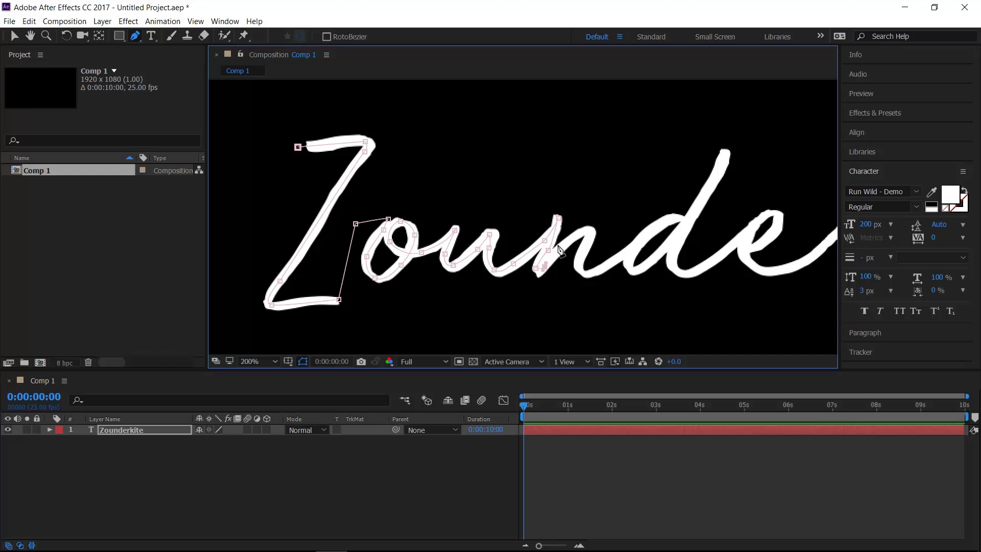
left_click(587, 233)
left_click(594, 273)
Continue the mask through the n, d, e and r.
scroll(562, 245, "right", 5)
left_click(352, 255)
left_click(398, 220)
left_click(446, 153)
left_click(434, 261)
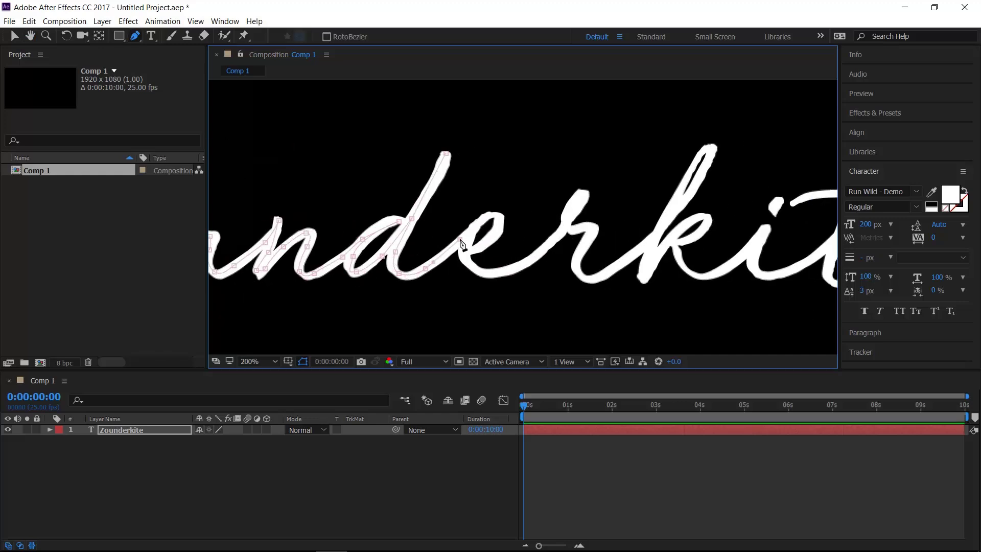
left_click(465, 247)
left_click(482, 218)
left_click(502, 225)
left_click(487, 272)
left_click(547, 246)
left_click(582, 193)
left_click(586, 280)
Carry the mask on through the k, the i and down the t.
left_click_drag(576, 249, 388, 249)
left_click(463, 250)
left_click(521, 144)
left_click(491, 225)
left_click(503, 268)
left_click(568, 240)
left_click_drag(567, 241, 396, 237)
left_click(393, 232)
left_click(414, 275)
left_click(449, 256)
left_click(503, 152)
left_click(471, 231)
left_click(466, 286)
left_click(493, 274)
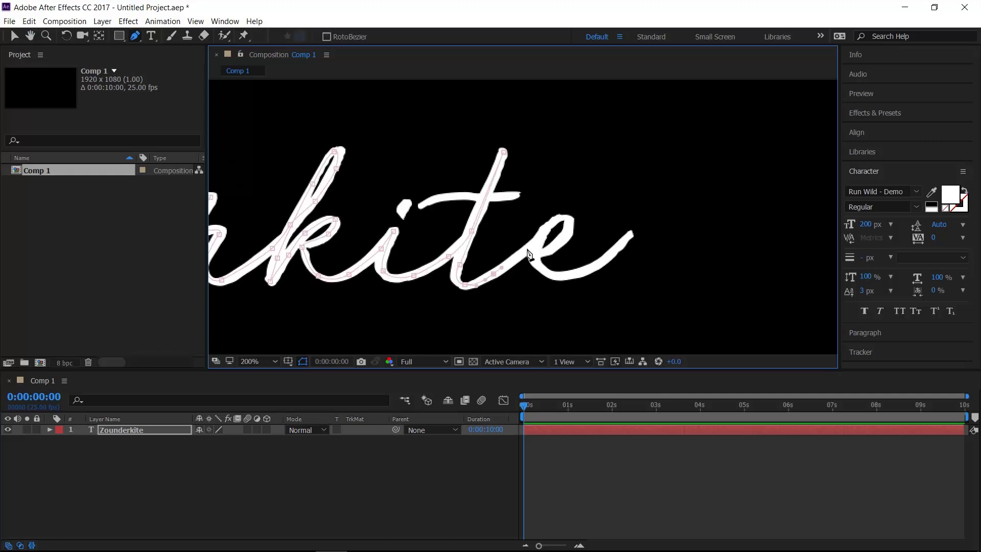
Trace the final e's loop and end the mask at the tip of its tail.
left_click(528, 249)
left_click(540, 253)
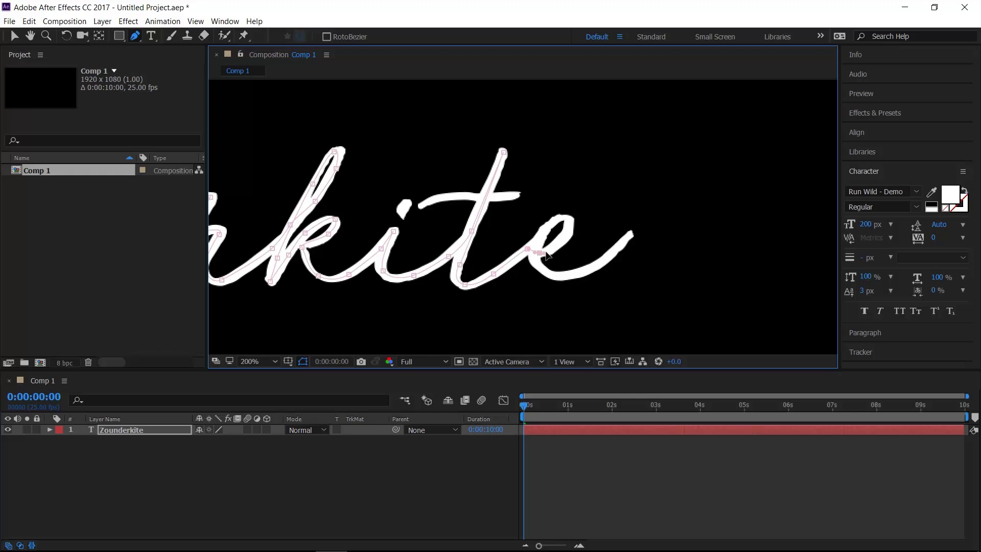
left_click(563, 239)
left_click(571, 228)
left_click(565, 218)
left_click(542, 231)
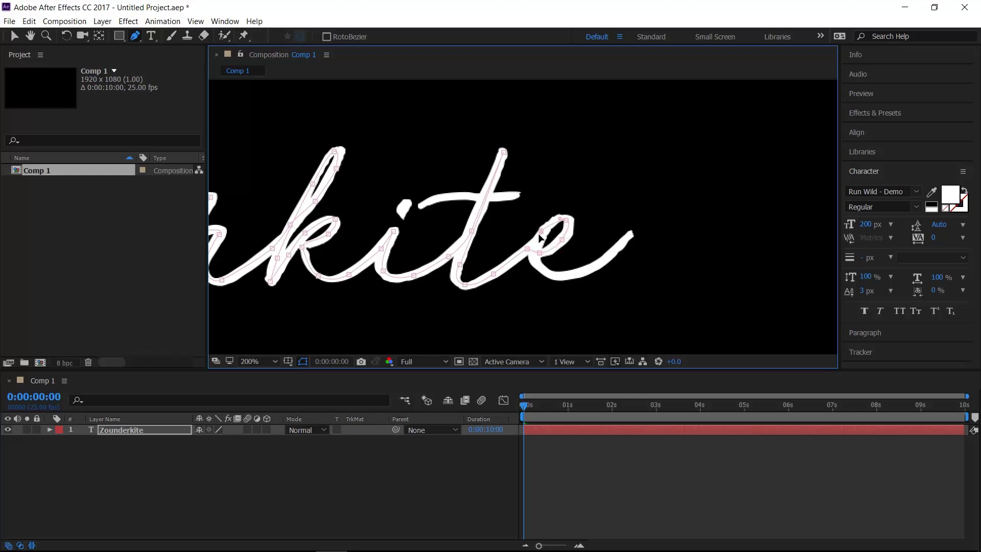
left_click(540, 266)
left_click(563, 275)
left_click(577, 273)
left_click(615, 254)
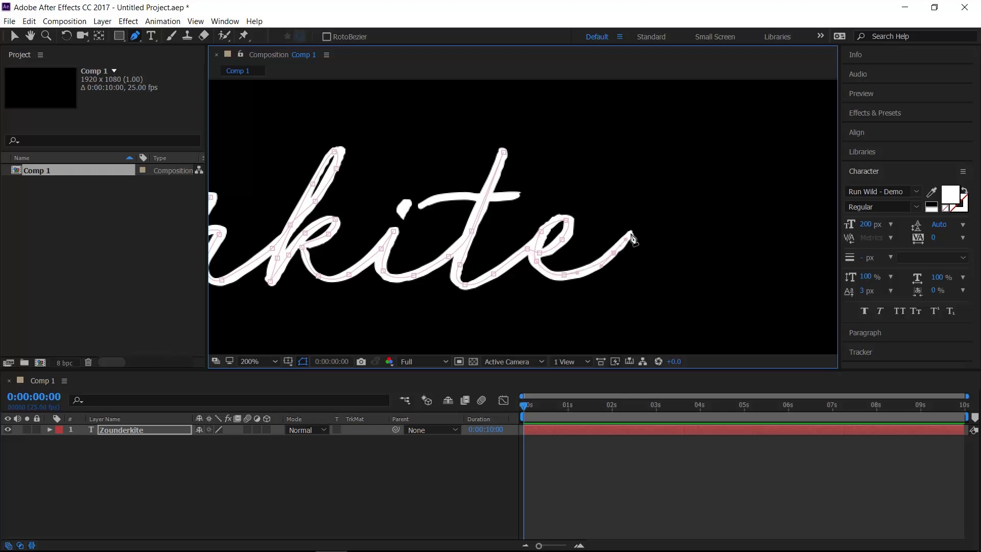
left_click(634, 230)
Run the mask across the t's crossbar, then zoom out to 100% showing the whole word.
left_click(526, 194)
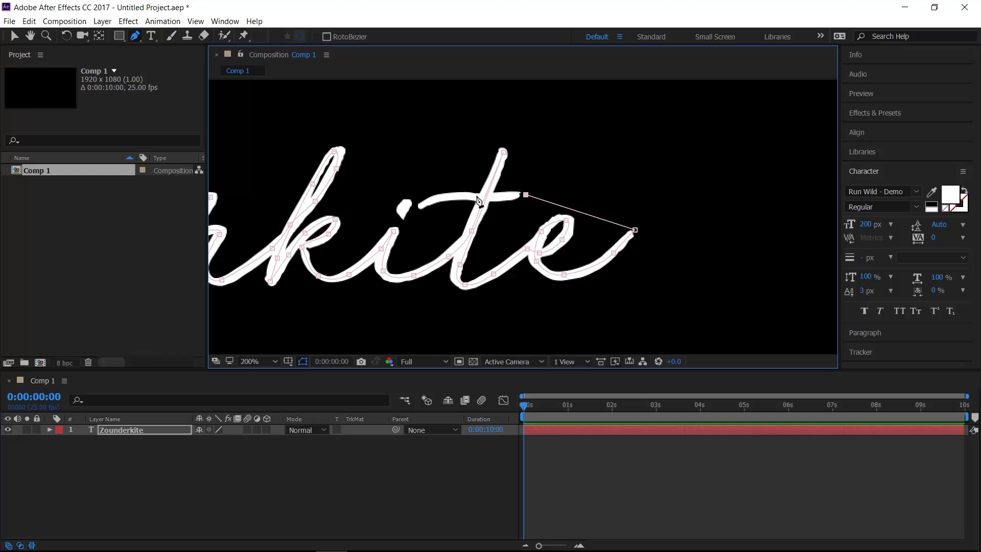
left_click(418, 206)
key("space")
left_click_drag(389, 200, 971, 191)
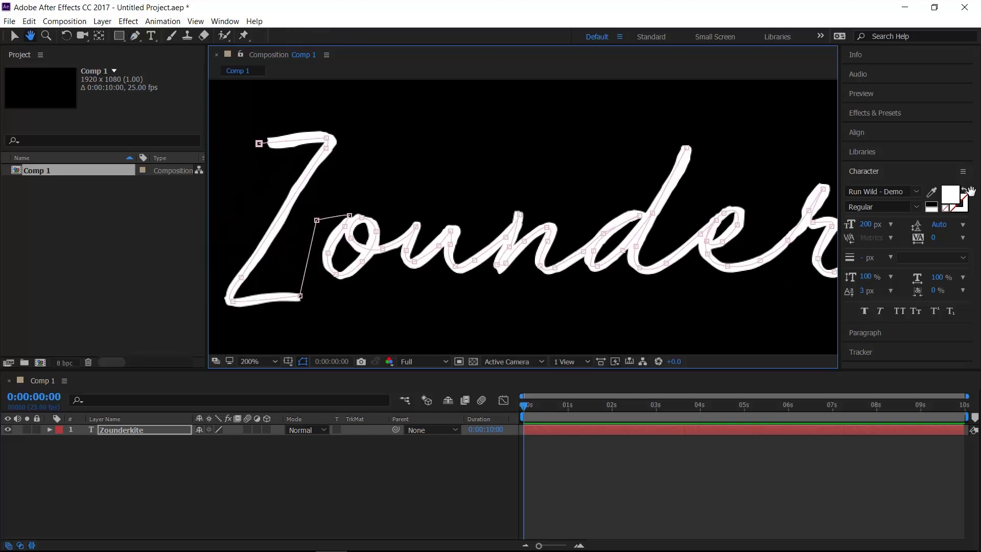
key("comma")
left_click_drag(675, 205, 529, 206)
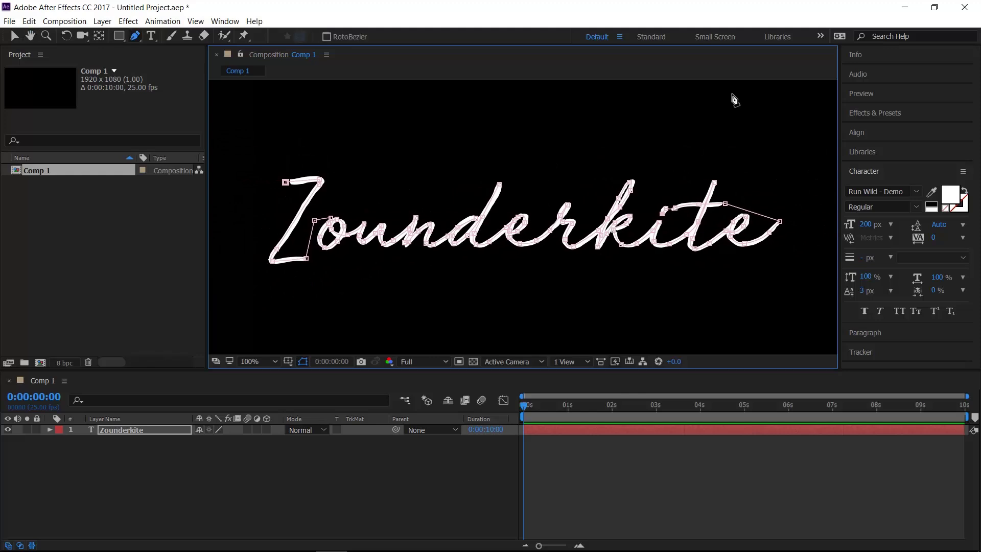
Filter Effects & Presets for 'stroke' and bring up the Effect > Generate submenu.
left_click(890, 113)
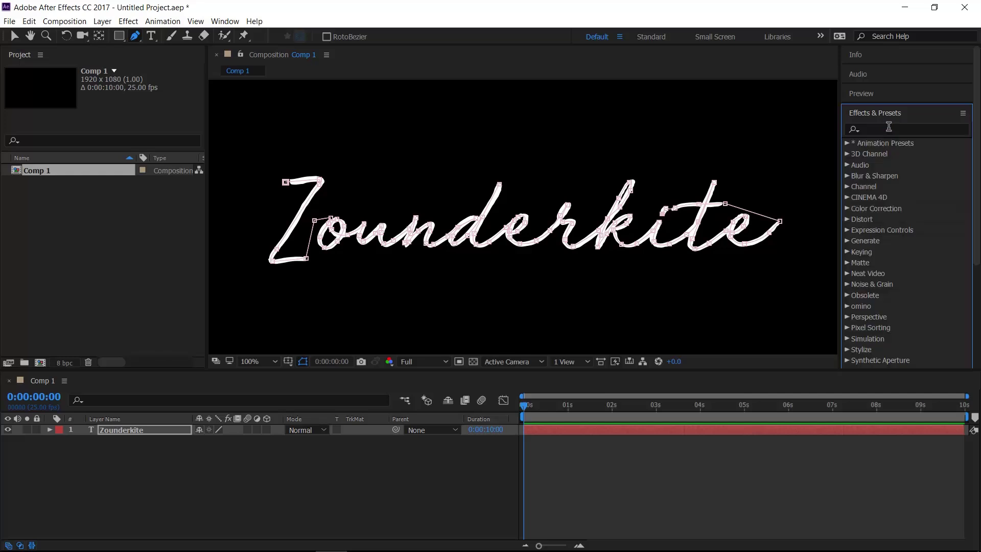
left_click(890, 128)
type("stroke")
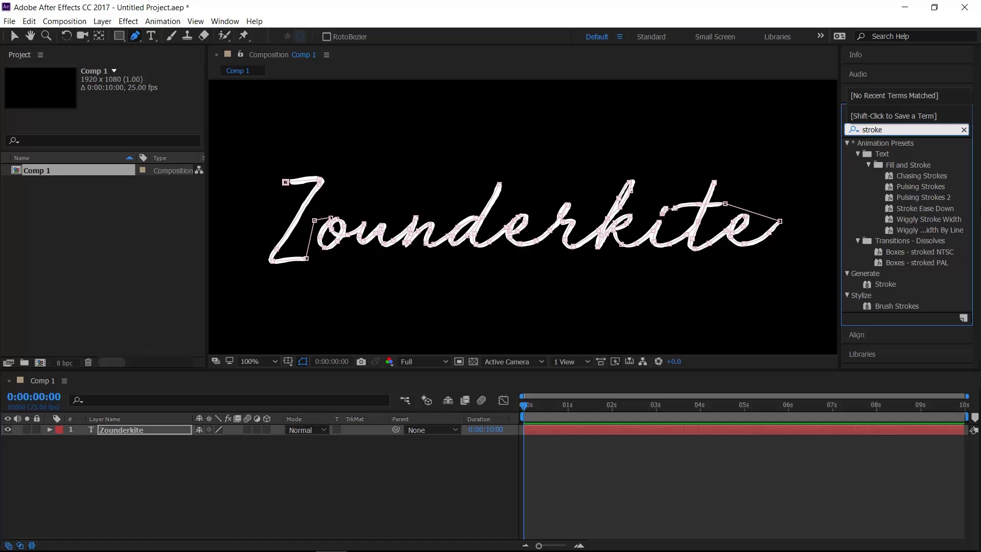
key("Return")
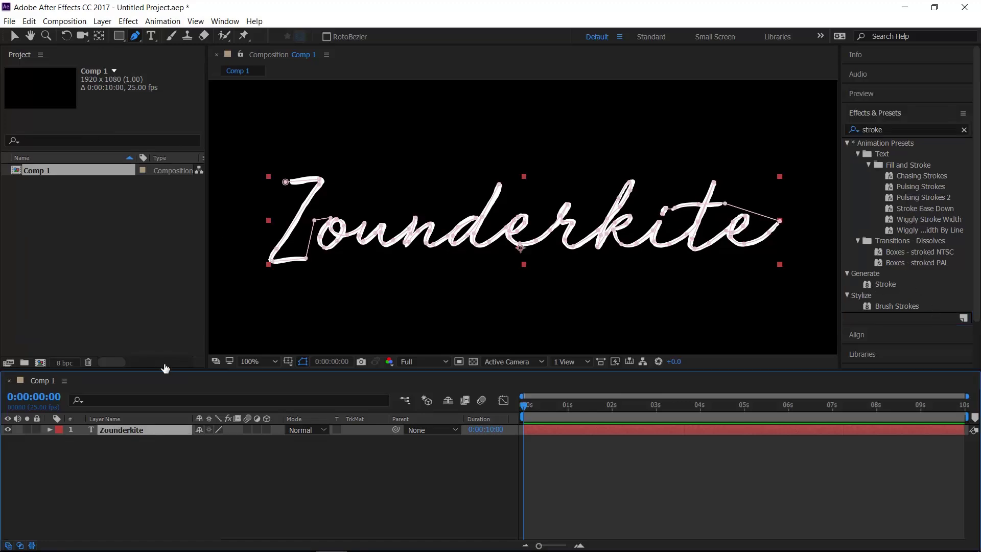
left_click(129, 21)
mouse_move(100, 174)
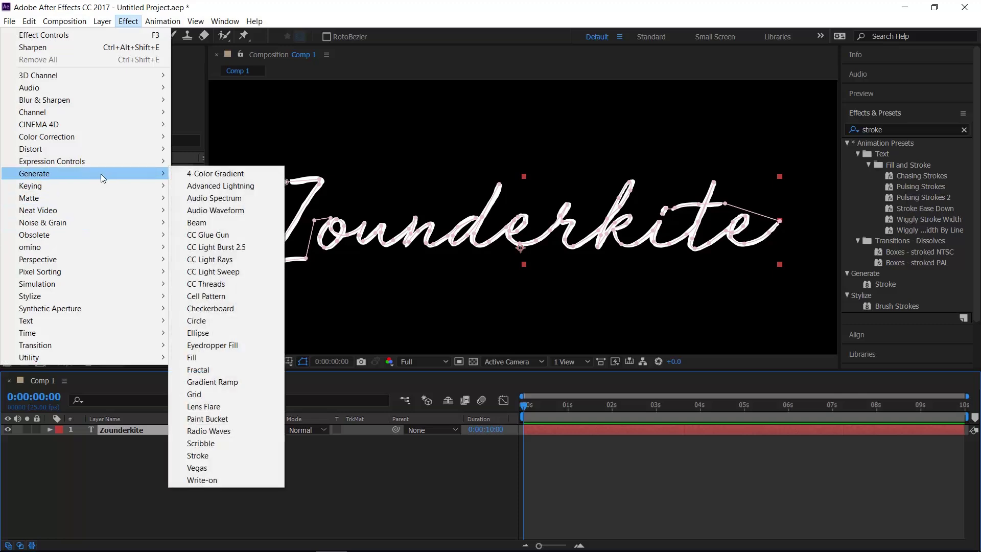
Apply Stroke to the text layer on All Masks with Reveal Original Image paint style.
left_click(213, 455)
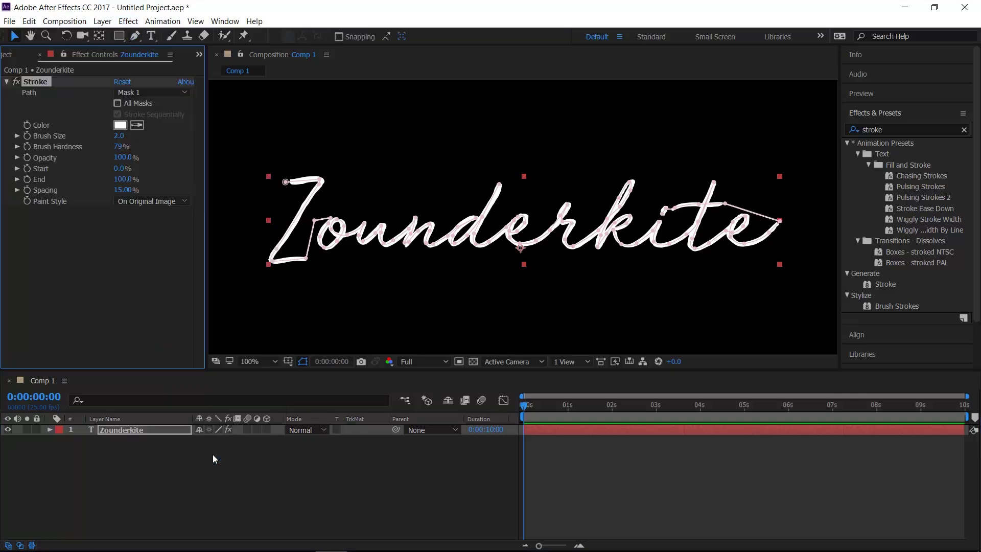
left_click(127, 93)
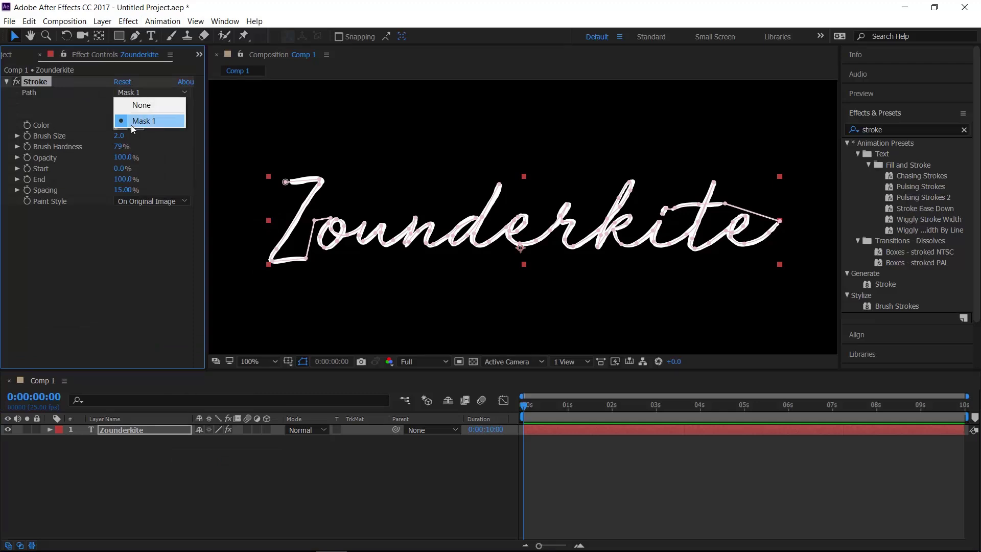
left_click(121, 94)
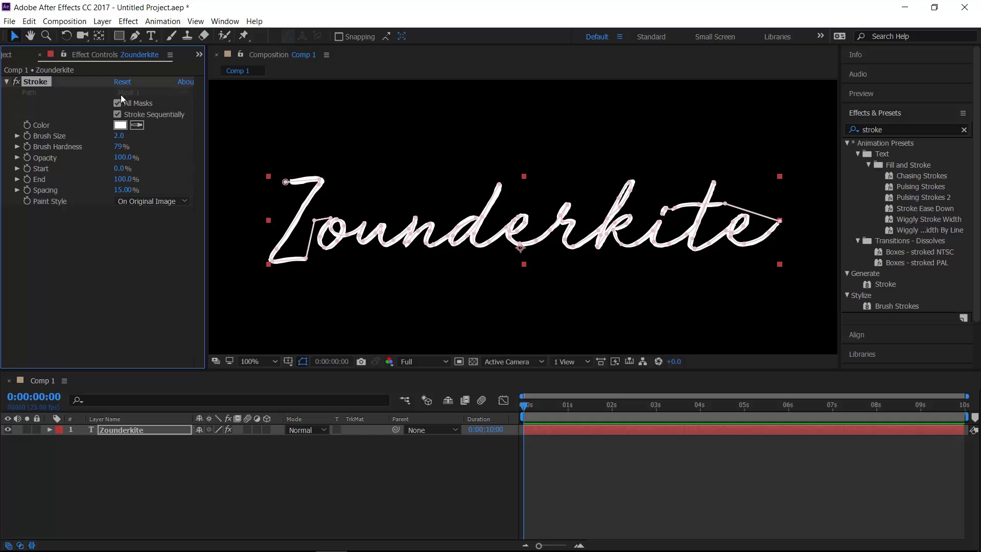
left_click(169, 202)
left_click(170, 181)
left_click(175, 201)
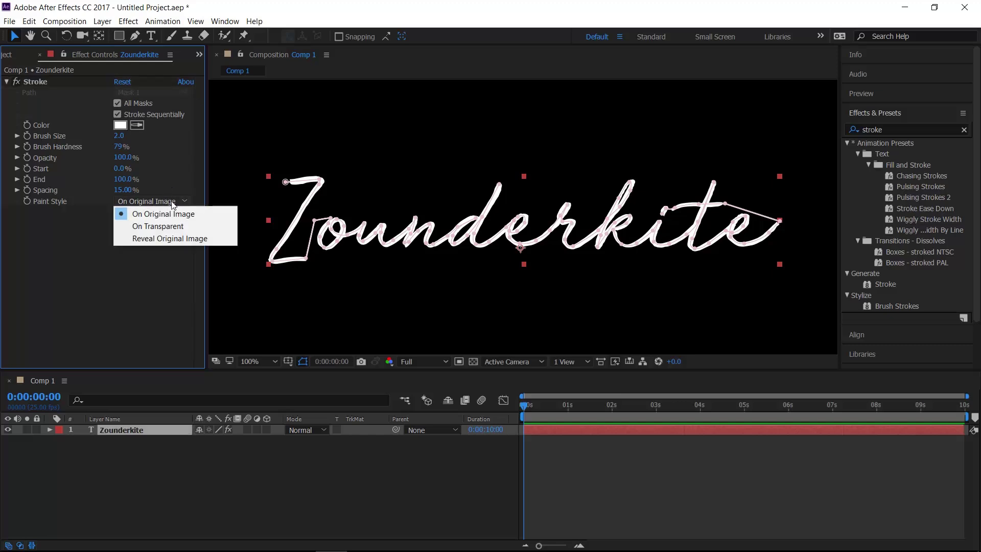
left_click(211, 240)
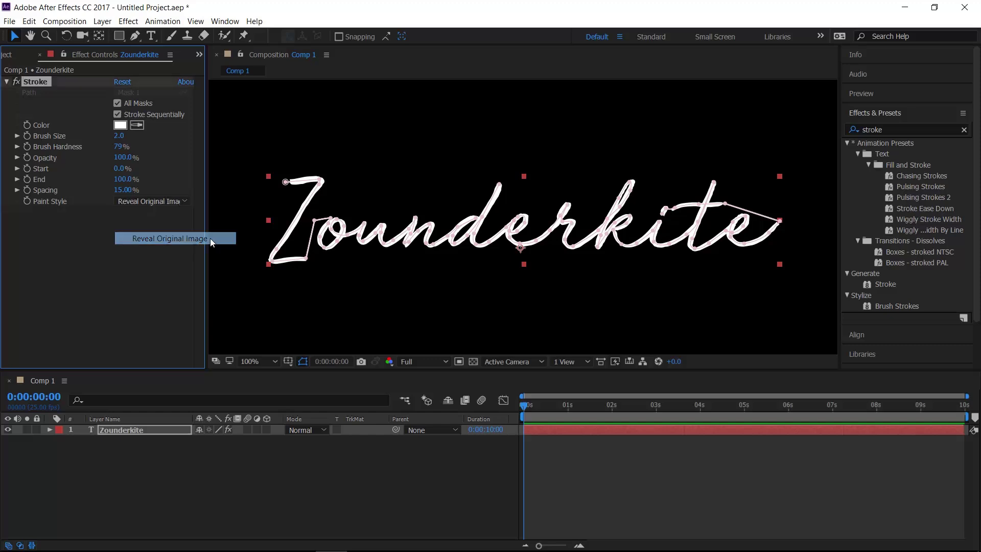
Set the Stroke brush size to 8 and start editing the End value.
mouse_move(117, 138)
left_mouse_down()
mouse_move(172, 136)
mouse_move(153, 137)
left_mouse_up()
left_click(121, 136)
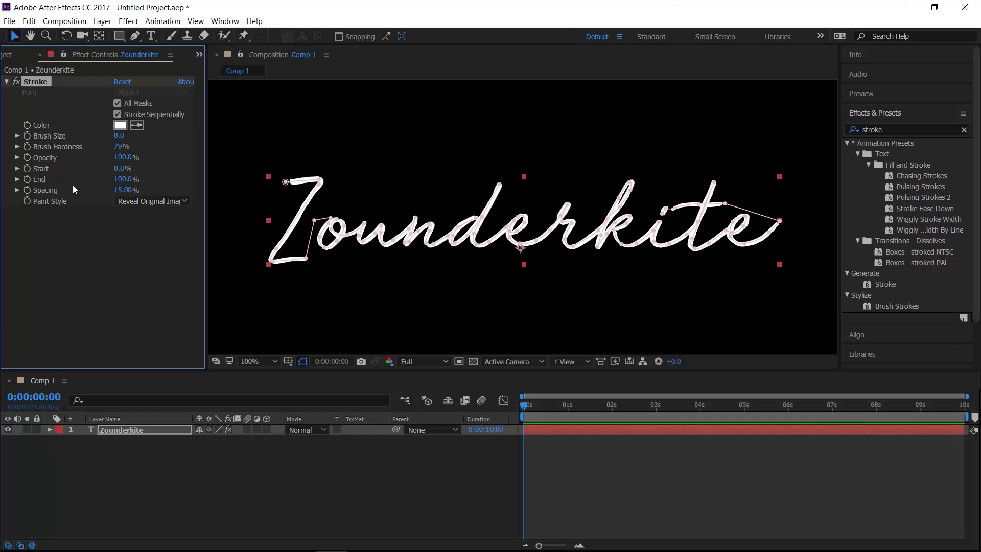
left_click(127, 180)
Keyframe Stroke End at 0% at 0 s and 100% at 3 s, then preview the write-on.
type("0")
key("Return")
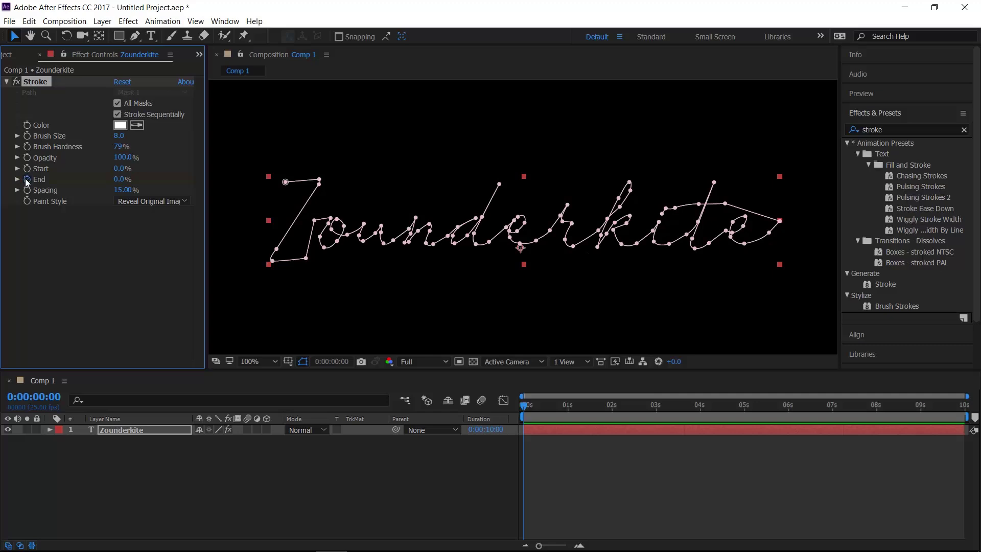
left_click_drag(618, 403, 745, 409)
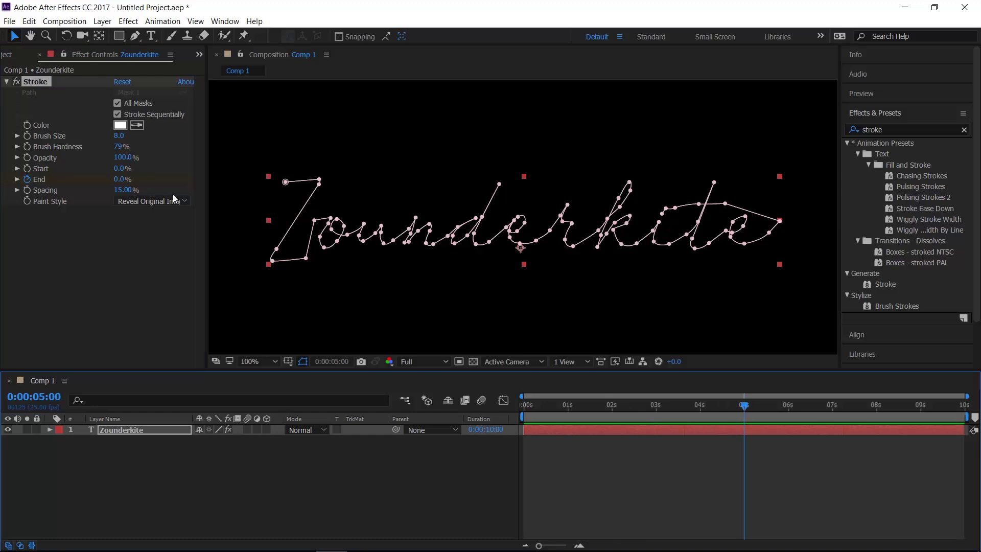
left_click(656, 405)
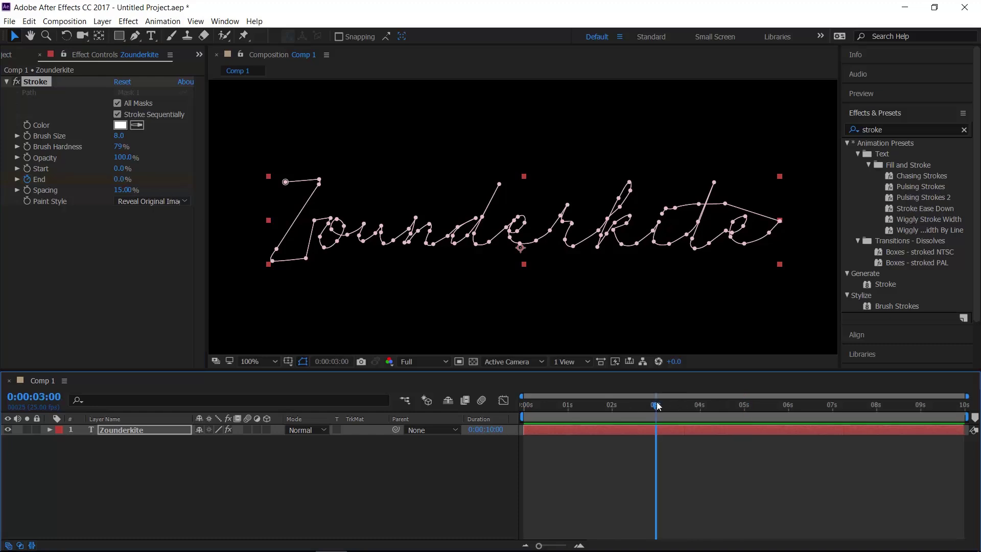
left_click(119, 179)
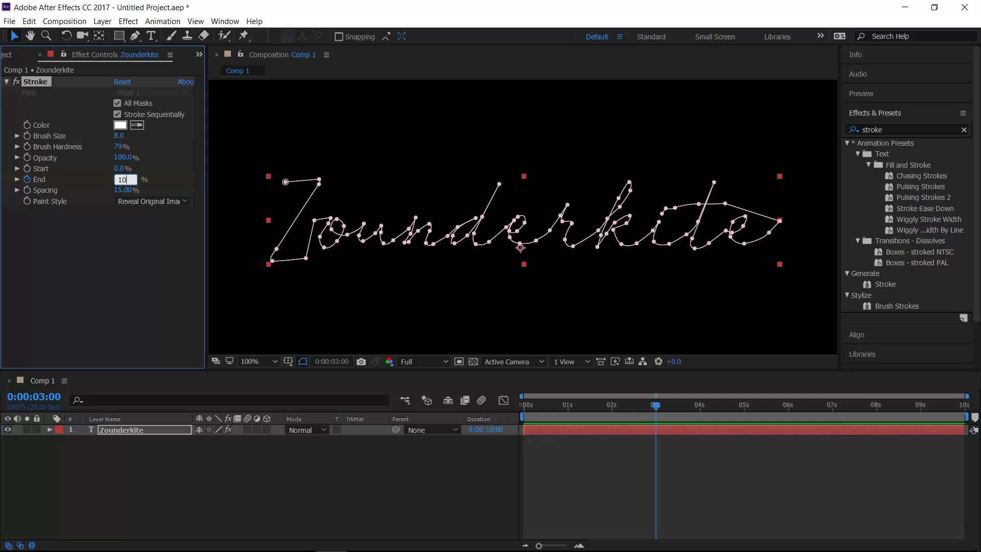
type("100")
key("Return")
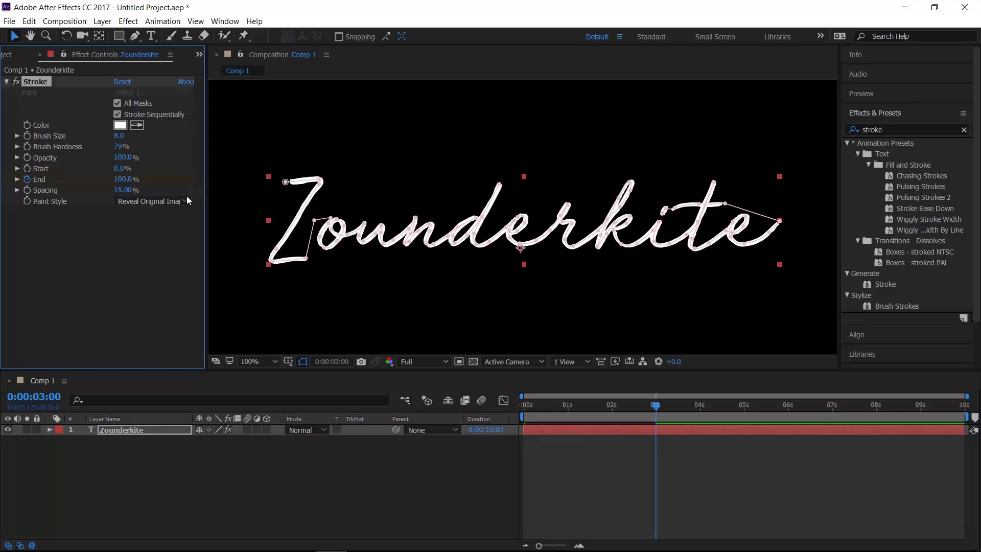
left_click_drag(656, 405, 500, 429)
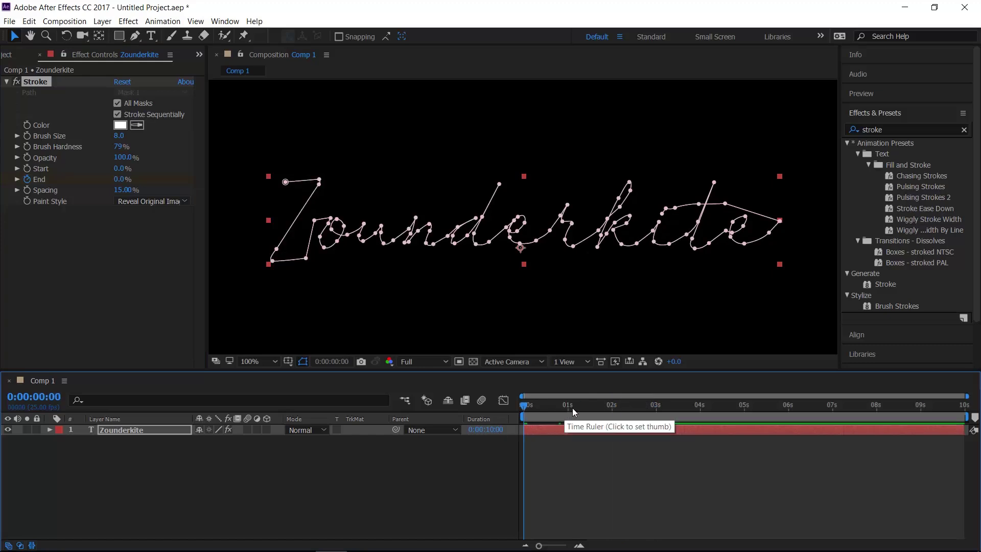
key("space")
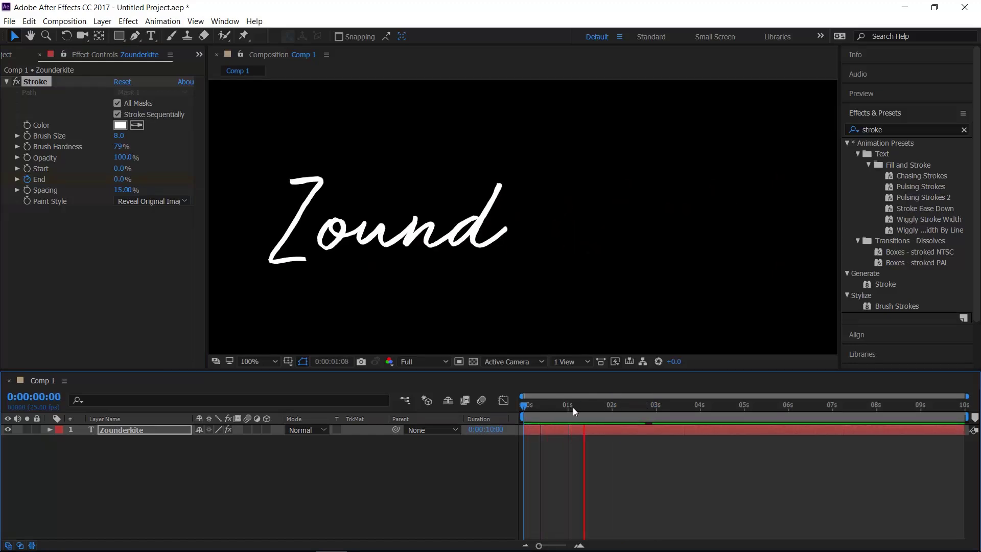